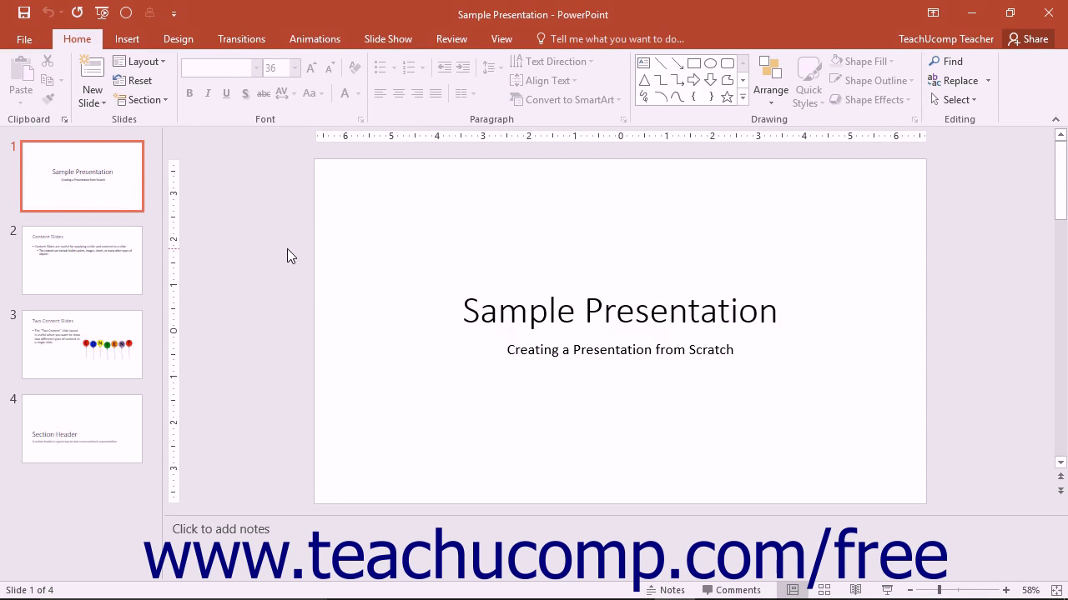
Show the presentation in Normal view and place the cursor in slide 1's title and subtitle placeholders
left_click(499, 40)
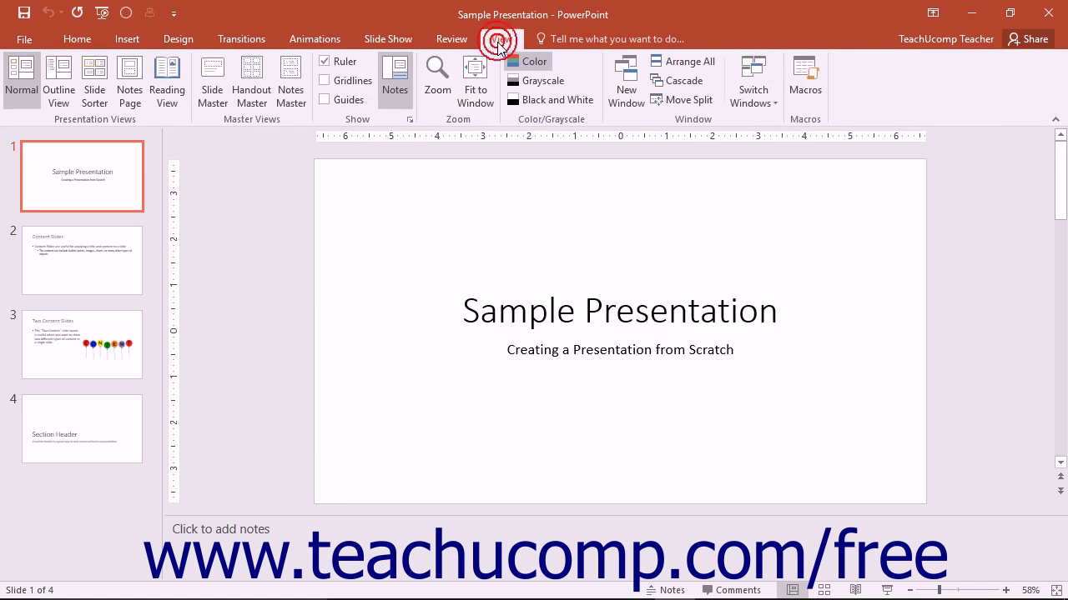
left_click(29, 87)
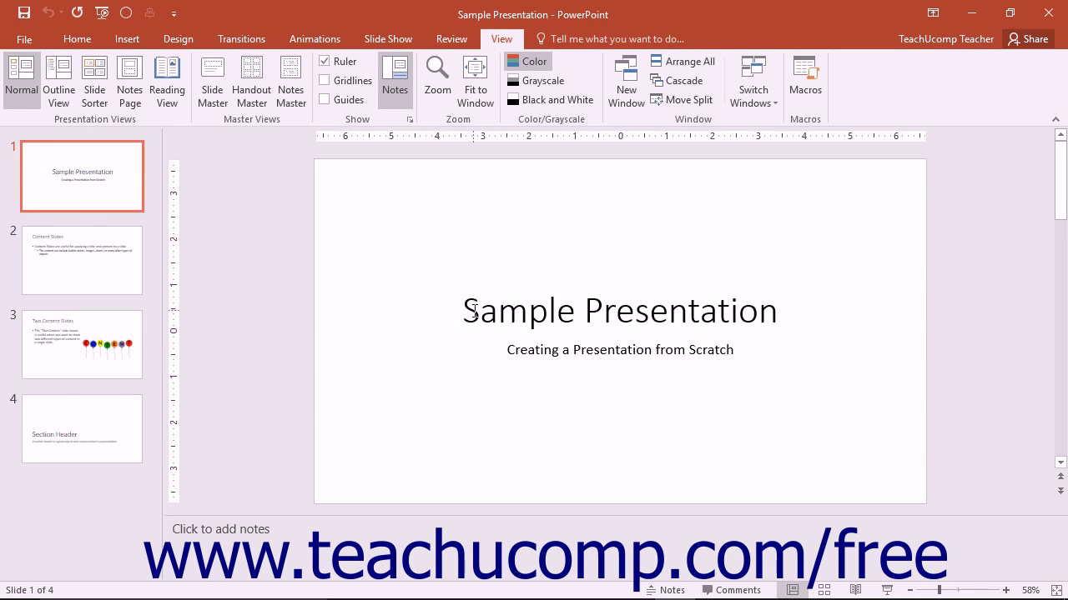
left_click(474, 312)
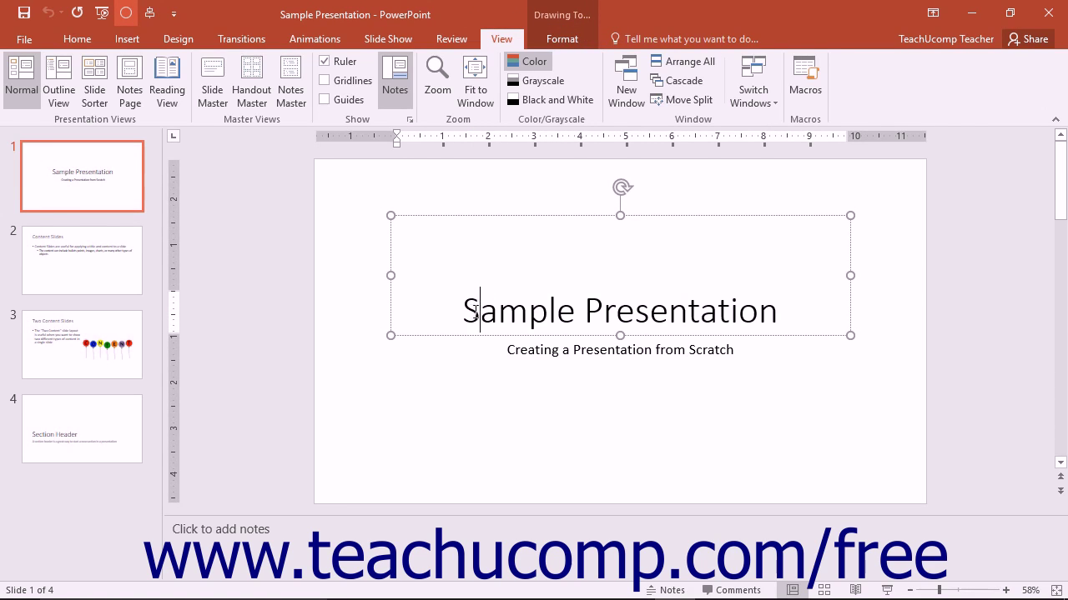
left_click(528, 350)
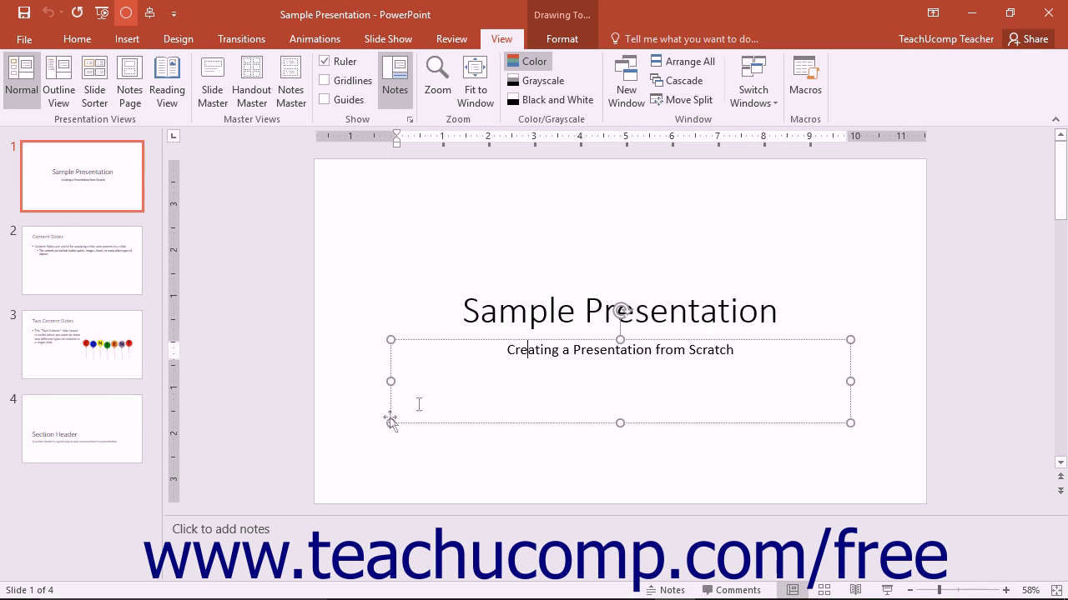
Hide the notes pane, show it again, and place the cursor in slide 1's notes area
left_click(285, 532)
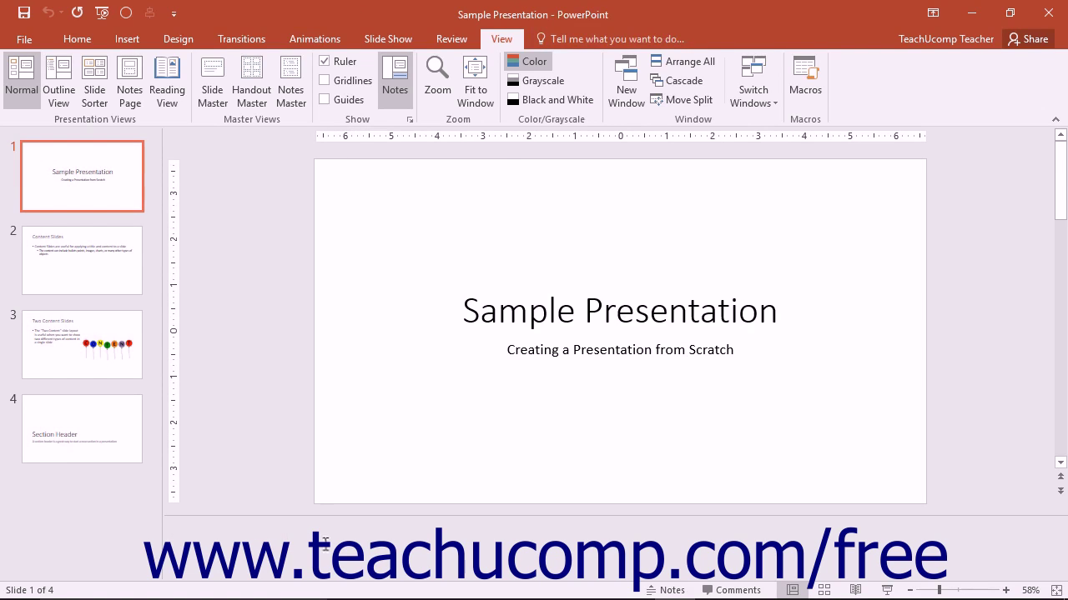
left_click(672, 590)
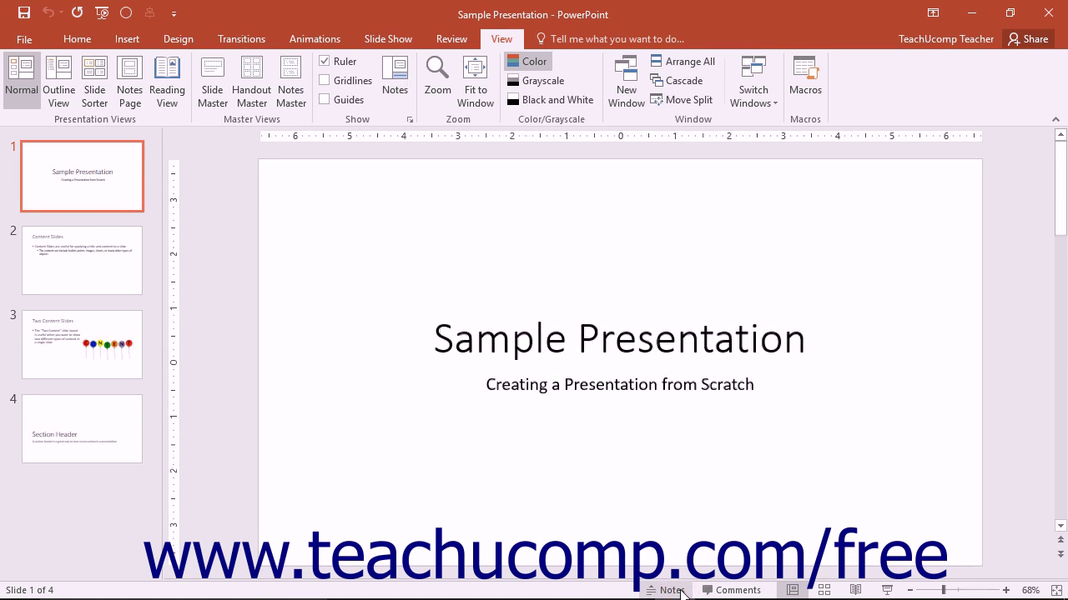
left_click(671, 591)
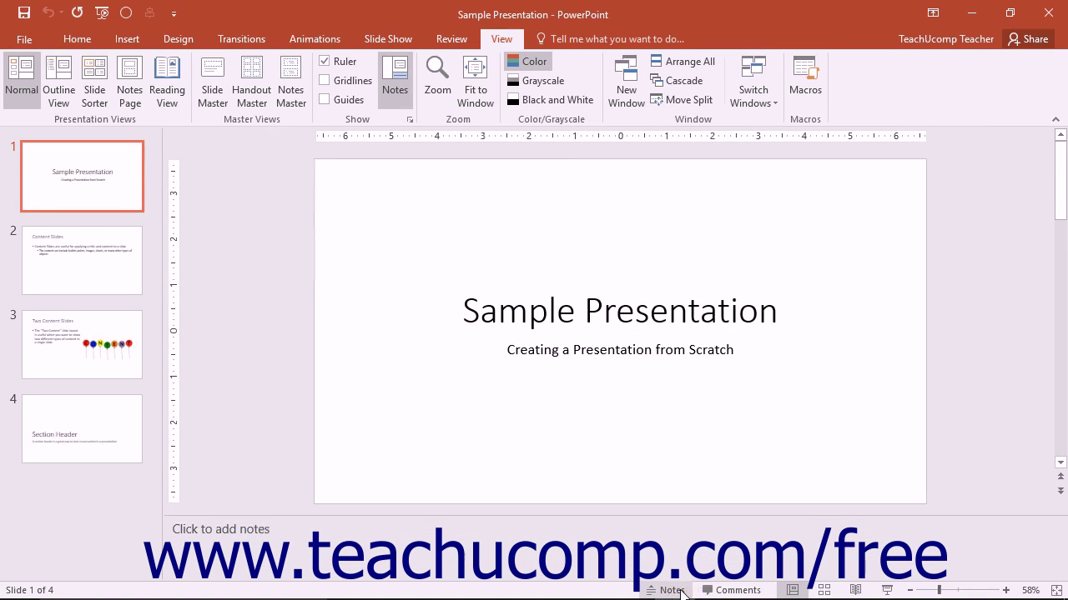
left_click(302, 529)
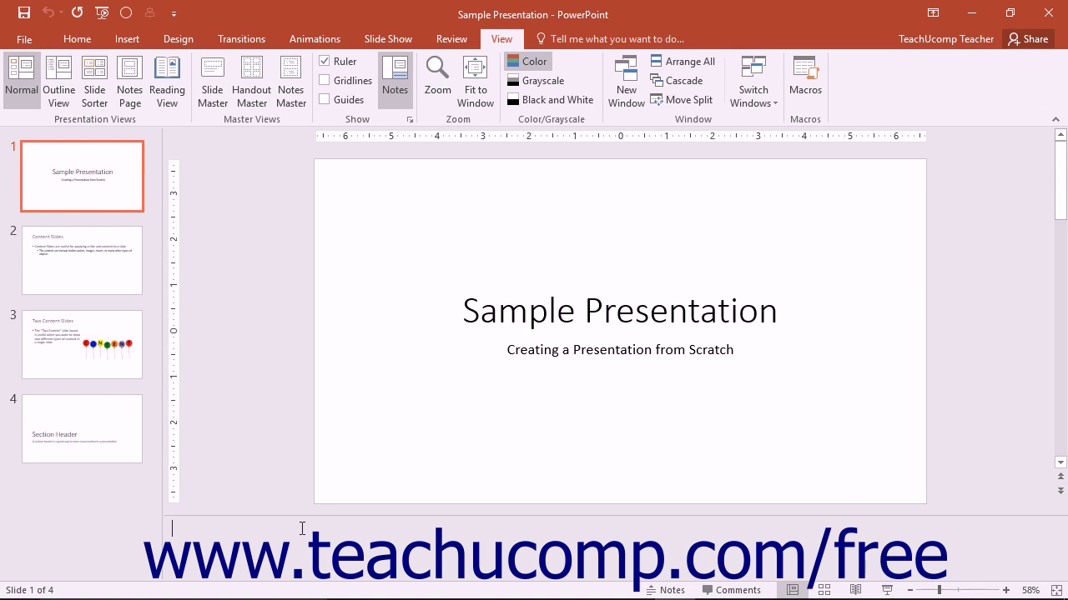
Open slide 2 and enter its notes area, and browse to the next slide and back
left_click(116, 267)
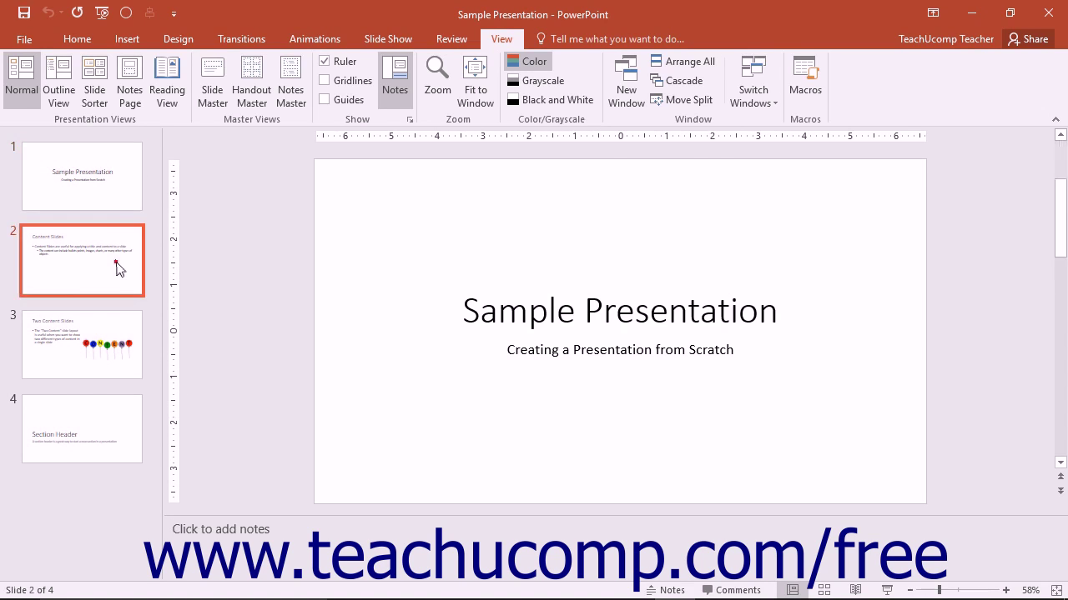
left_click(236, 527)
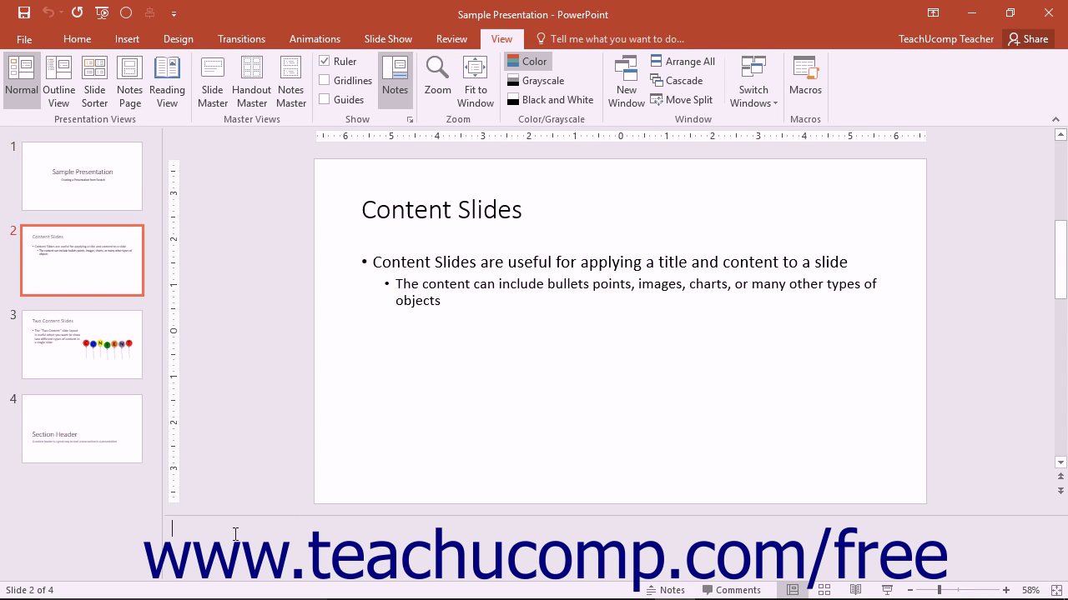
left_click(633, 348)
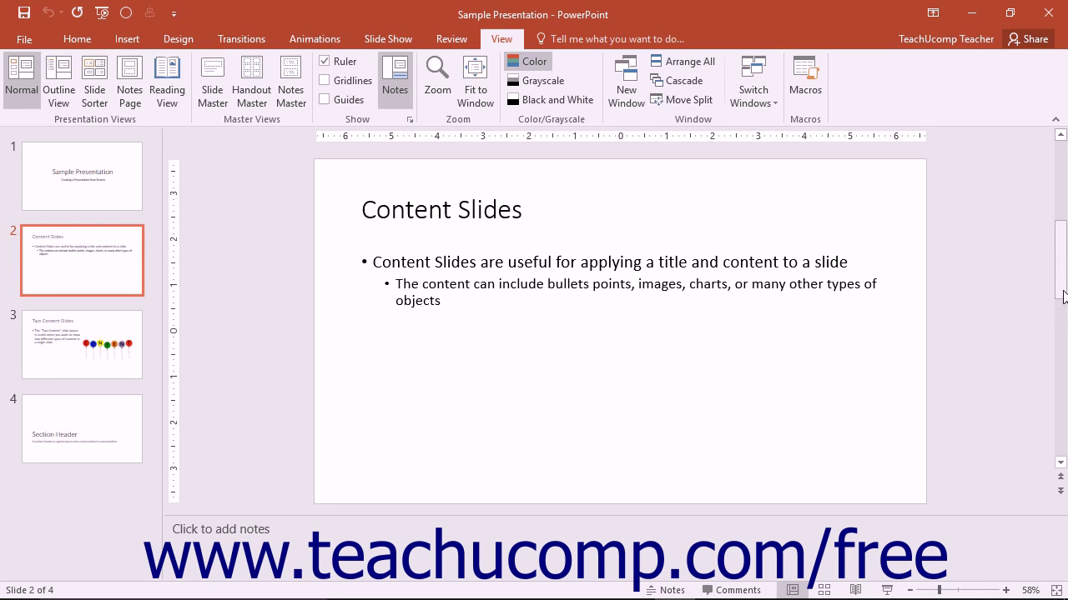
left_click(1061, 491)
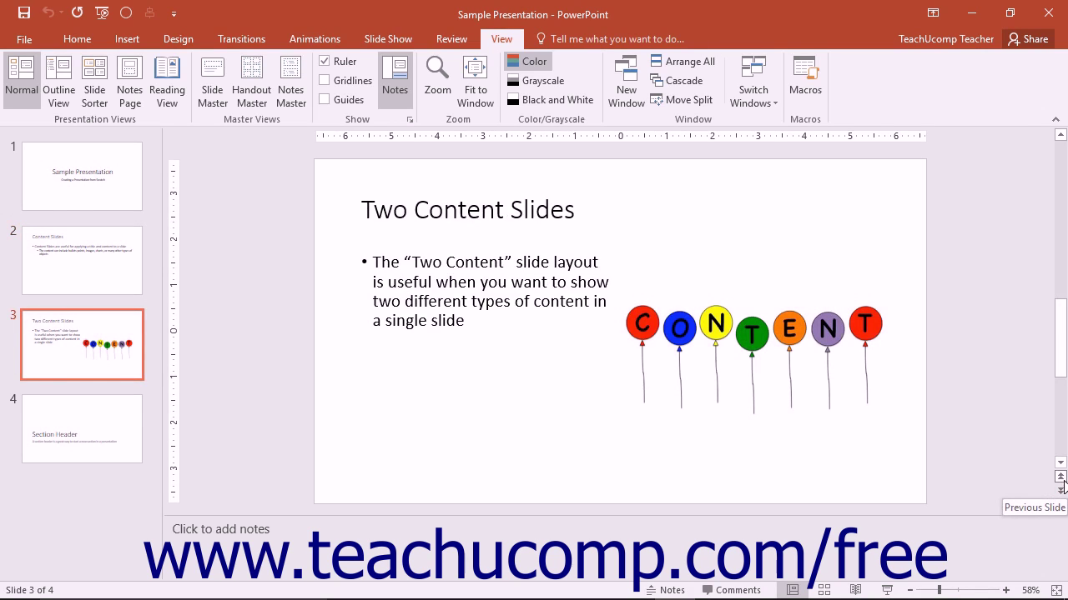
left_click(1061, 480)
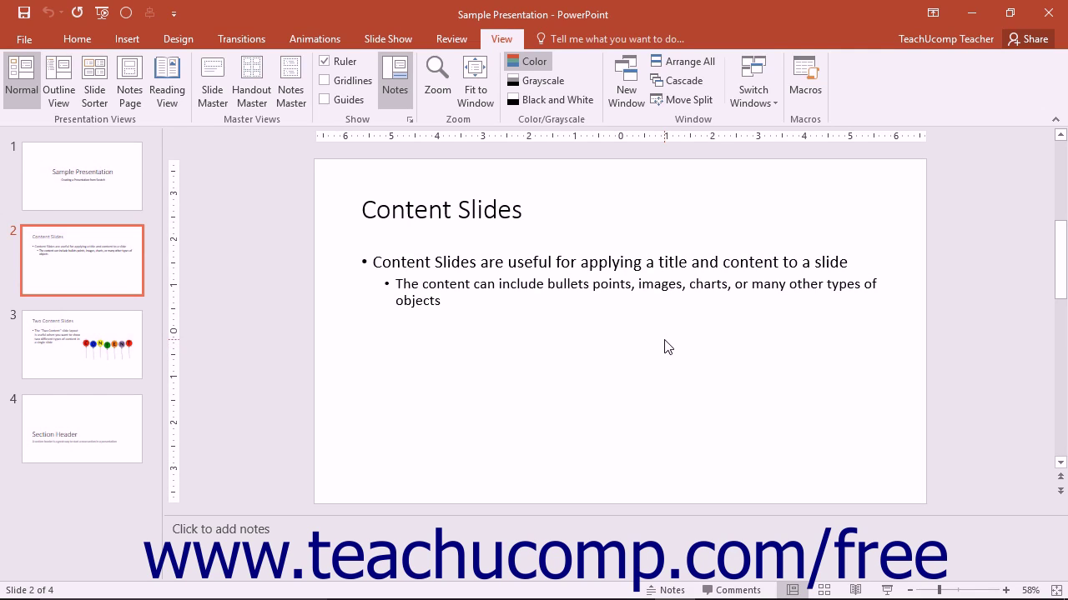
Try the gridlines and guides on slide 2, moving the vertical guide to the text's left edge and back toward the centre, and hide both
left_click(343, 82)
left_click(343, 83)
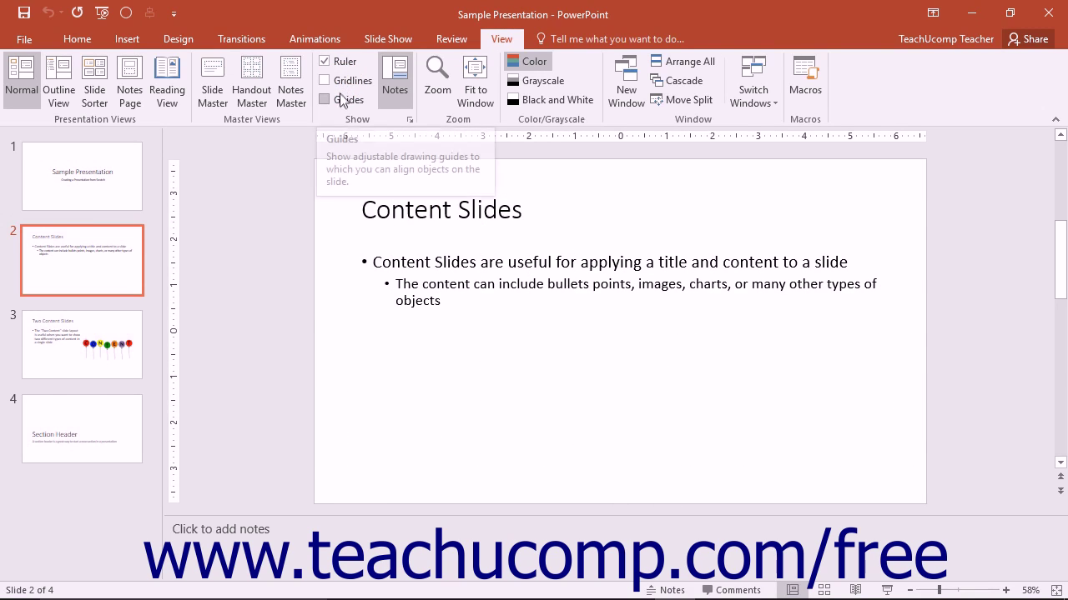
left_click(340, 100)
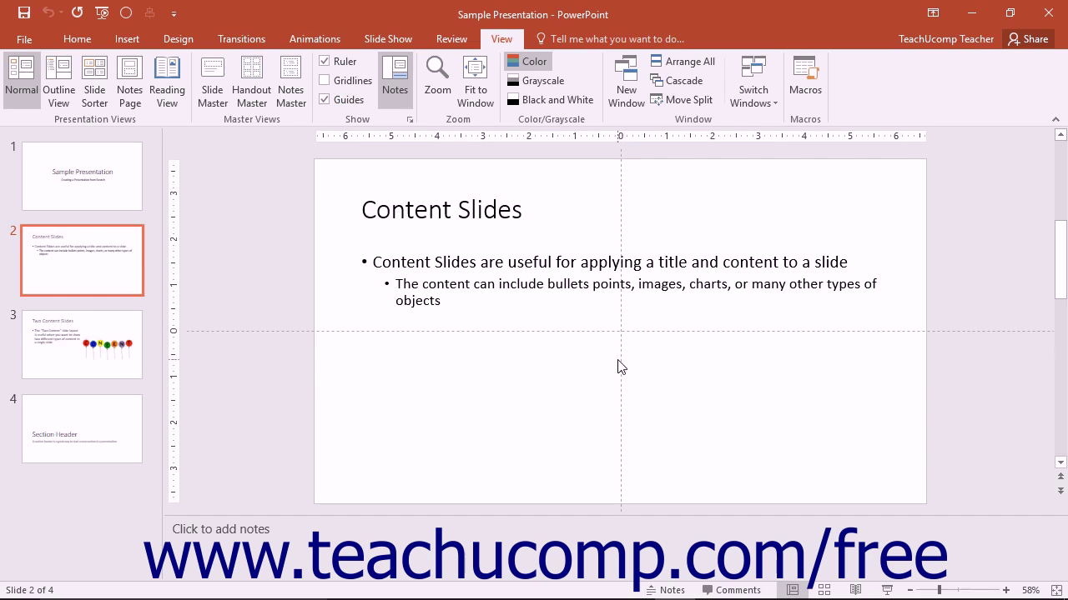
left_click_drag(622, 361, 362, 346)
left_click(364, 363)
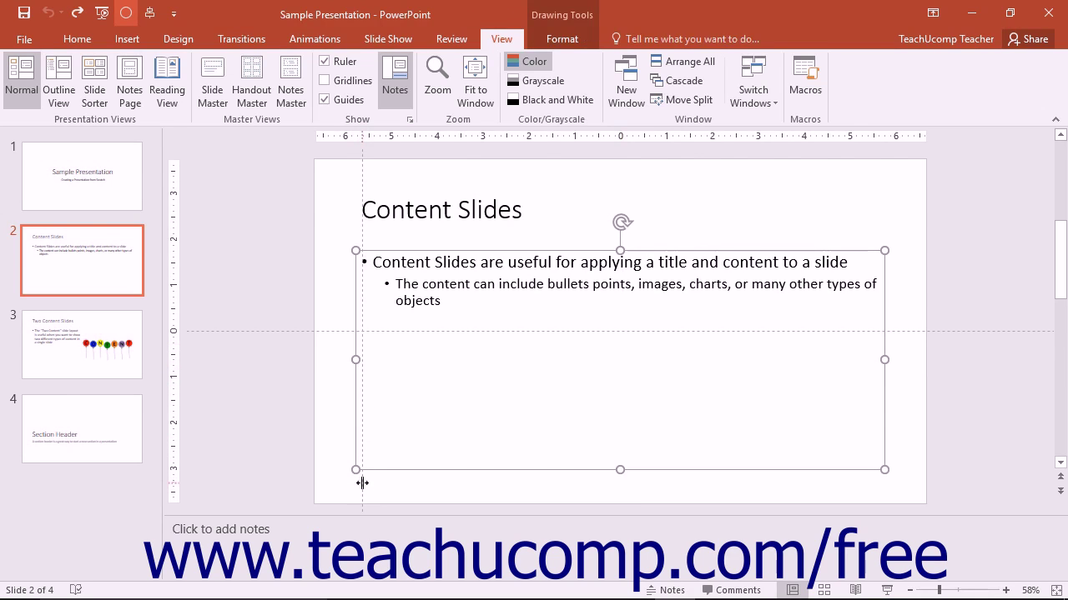
left_click_drag(362, 482, 671, 503)
left_click(325, 100)
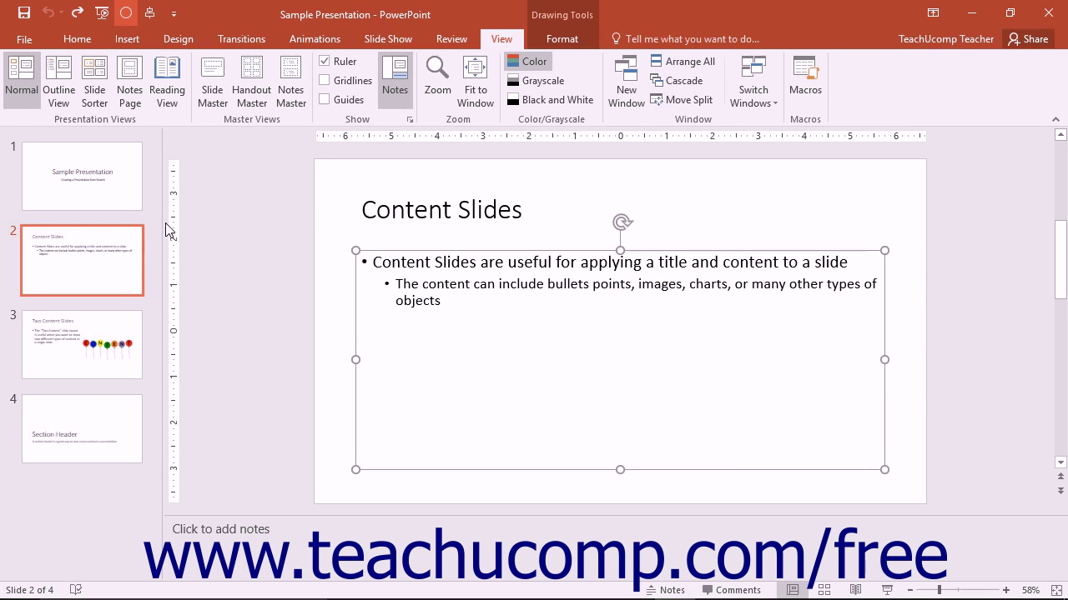
Widen the slide thumbnail pane and slightly shorten the notes pane, and collapse and restore the thumbnails
left_click_drag(165, 220, 204, 219)
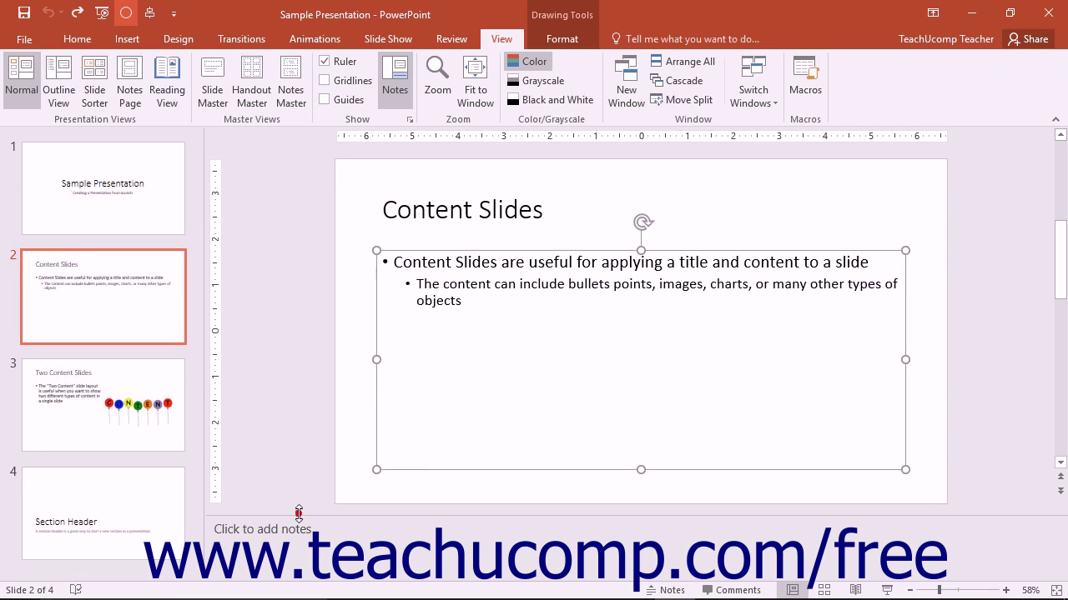
mouse_move(299, 512)
left_mouse_down()
mouse_move(296, 488)
mouse_move(294, 519)
left_mouse_up()
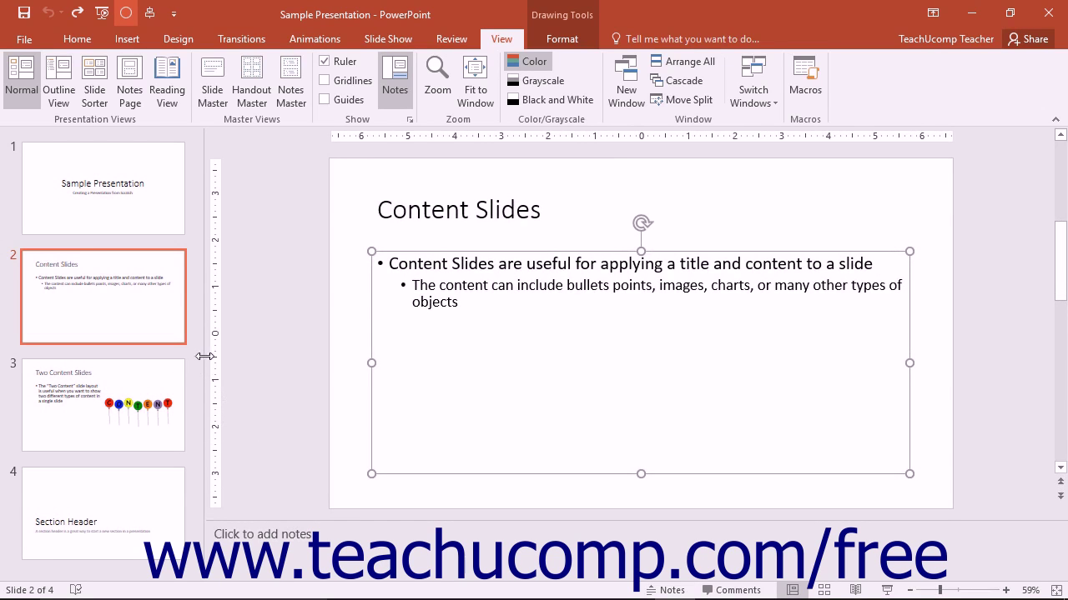
left_click_drag(205, 356, 5, 342)
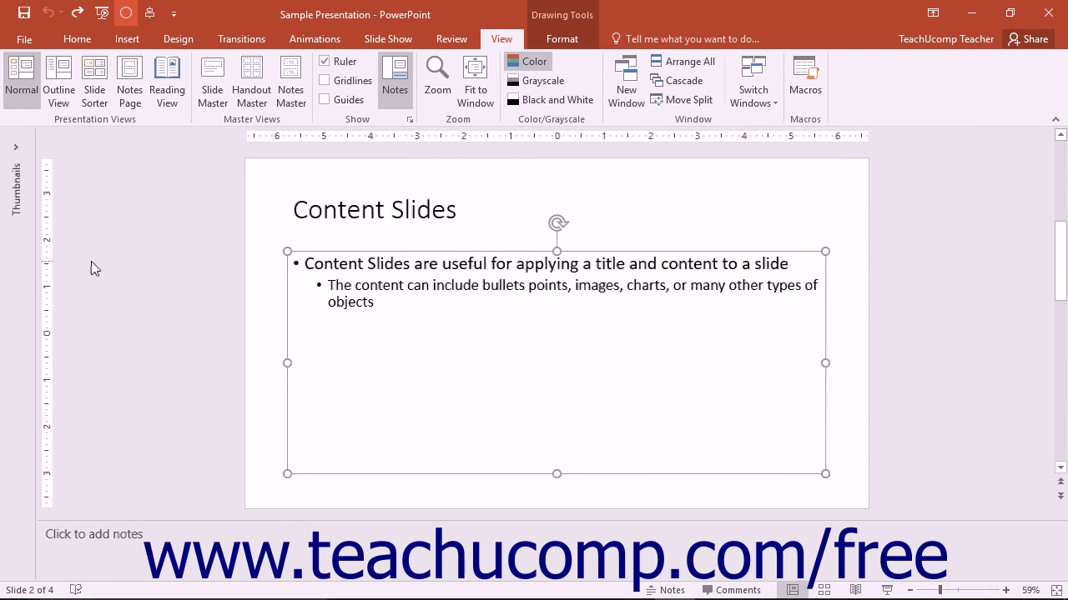
left_click(17, 148)
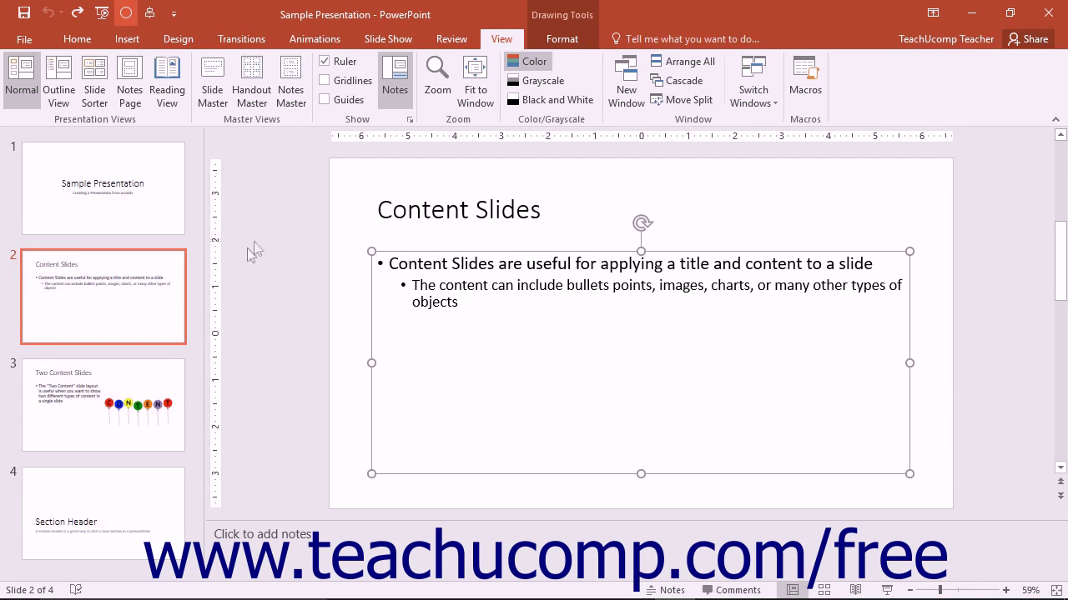
Display slide 3 and slide 1 from their thumbnails and place the cursor in slide 1's title
left_click(69, 395)
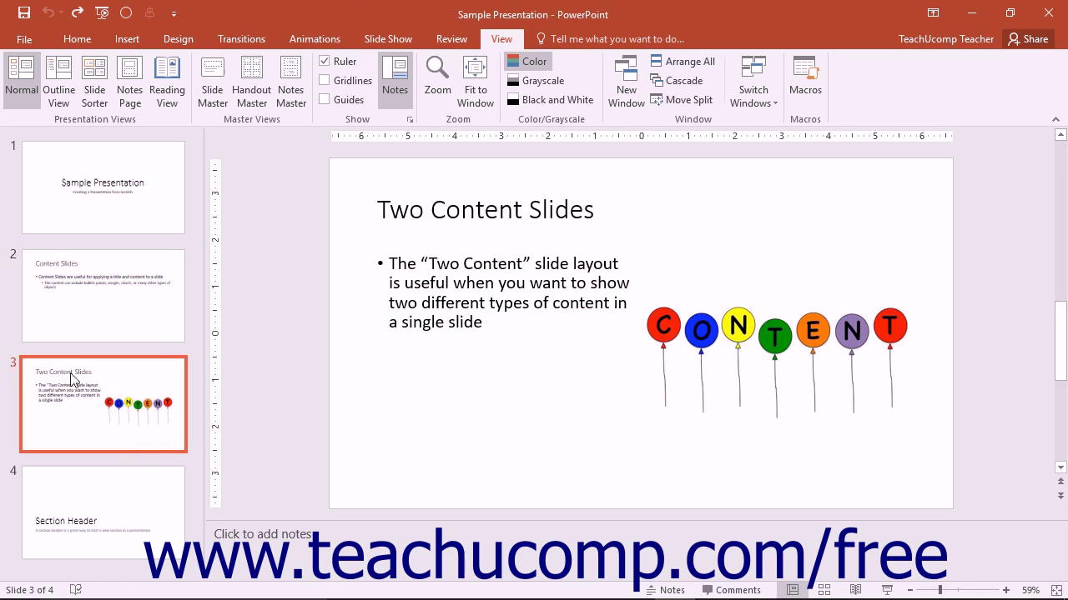
left_click(91, 196)
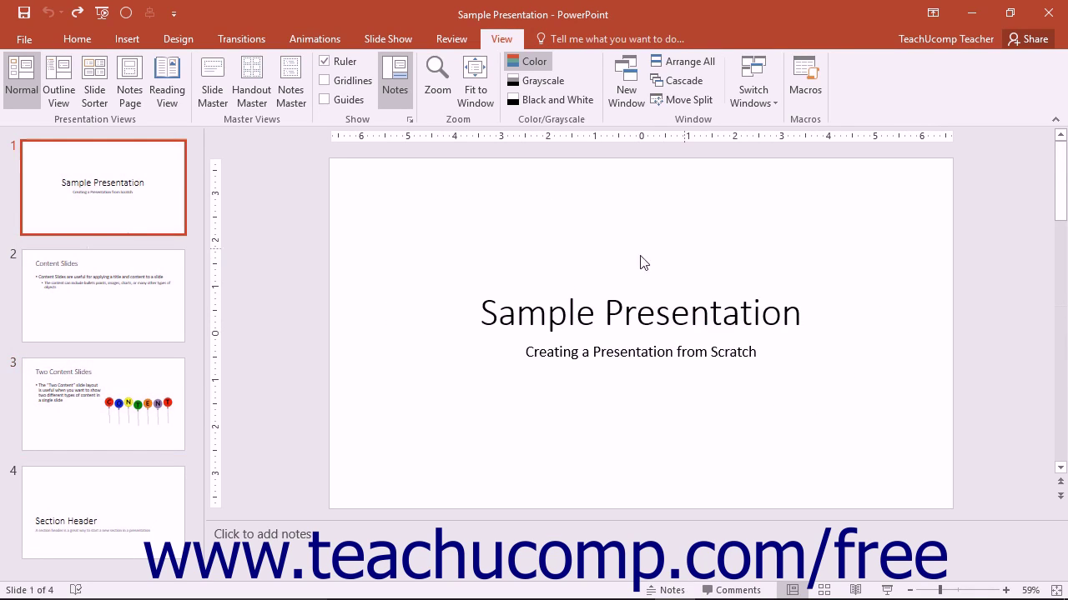
left_click(633, 316)
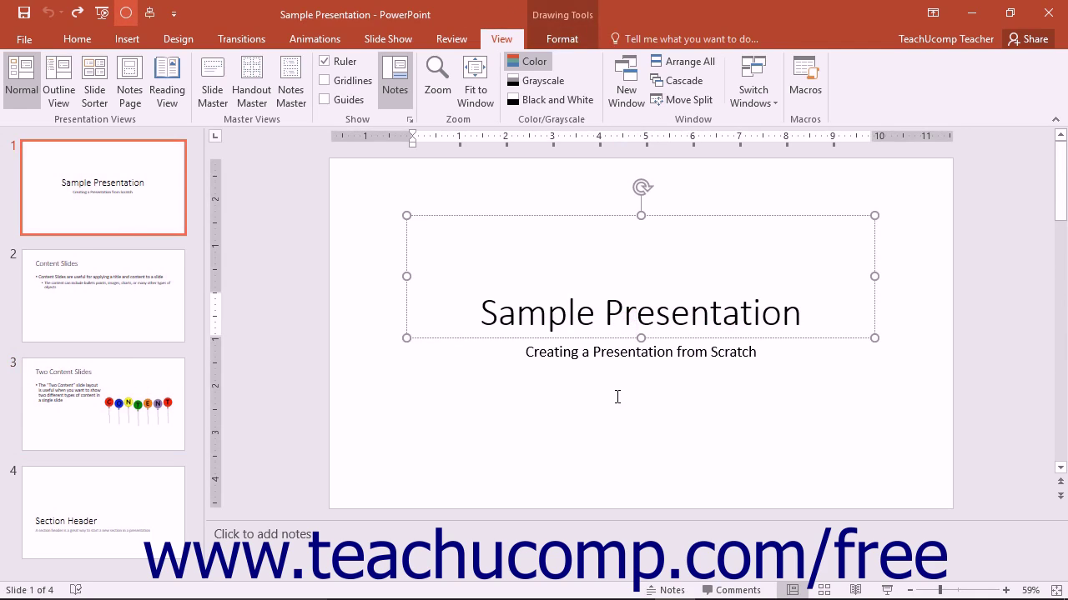
Move the "Content Slides" slide below the "Two Content Slides" slide and select the "Two Content Slides" slide
left_click(59, 325)
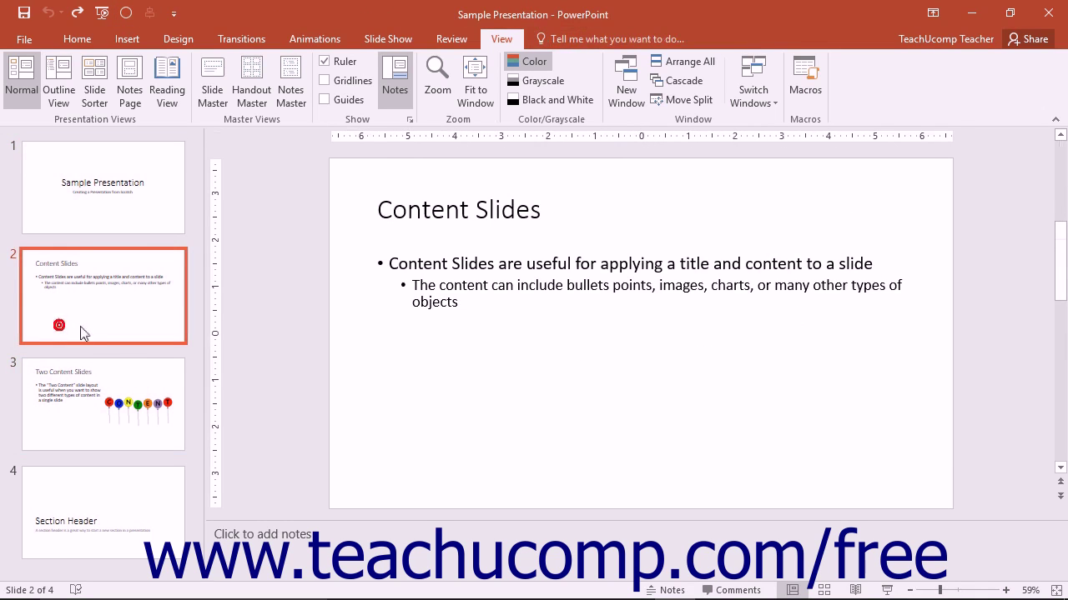
left_click_drag(91, 317, 98, 439)
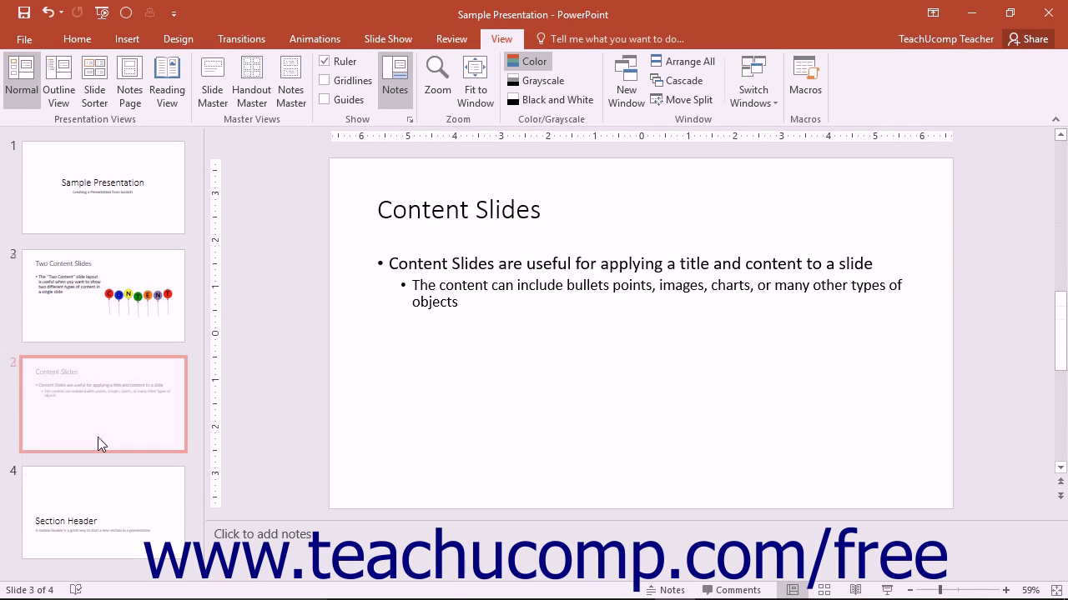
left_click(105, 339)
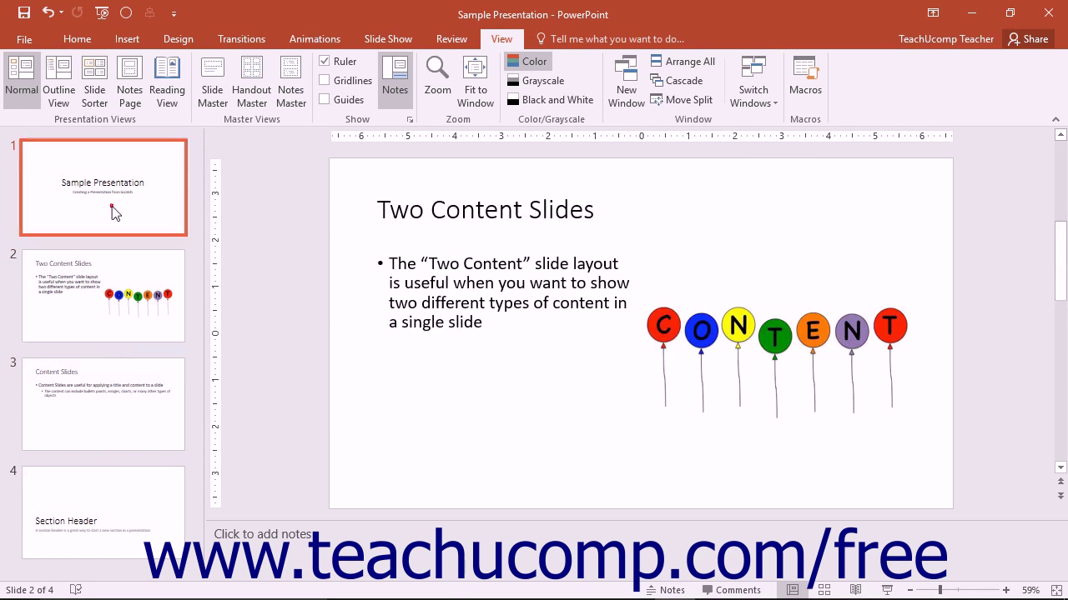